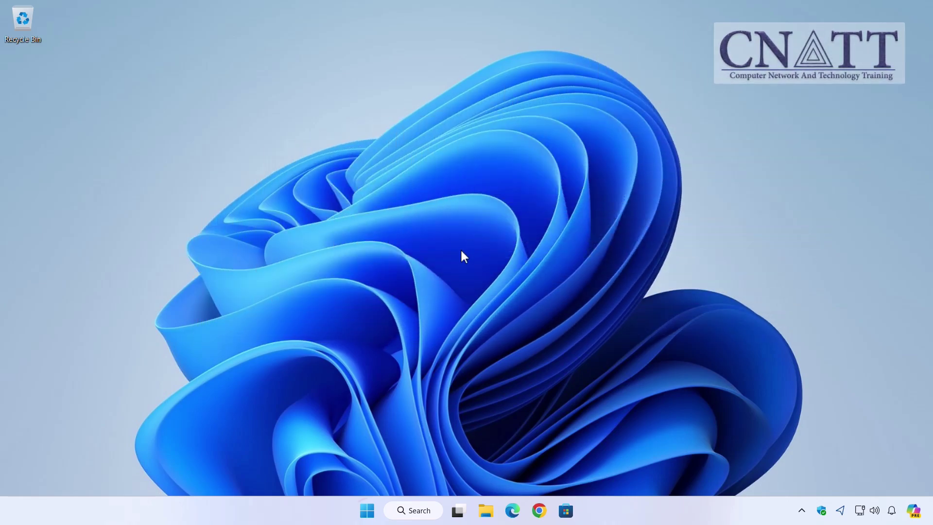
Launch Windows Security by searching 'windows security' from the Start menu
{"action": "left_click", "coordinate": [367, 511]}
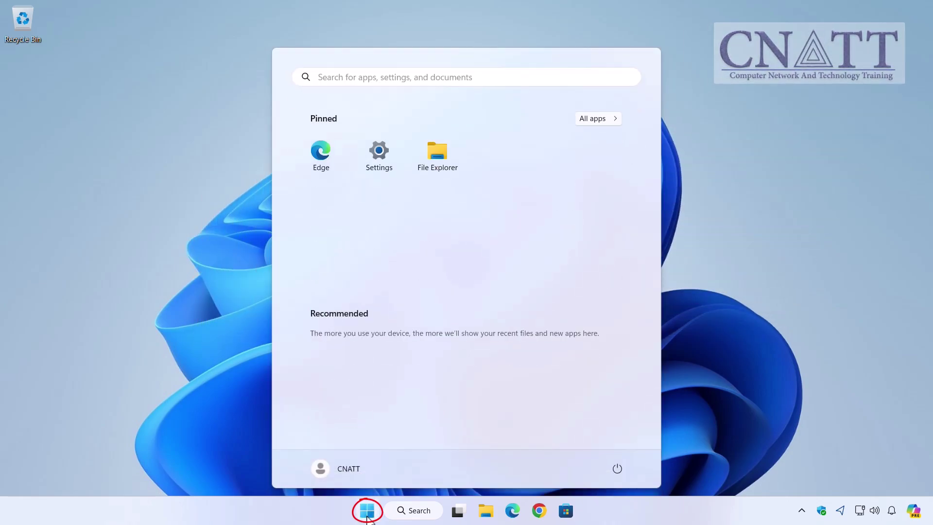
{"action": "type", "text": "win"}
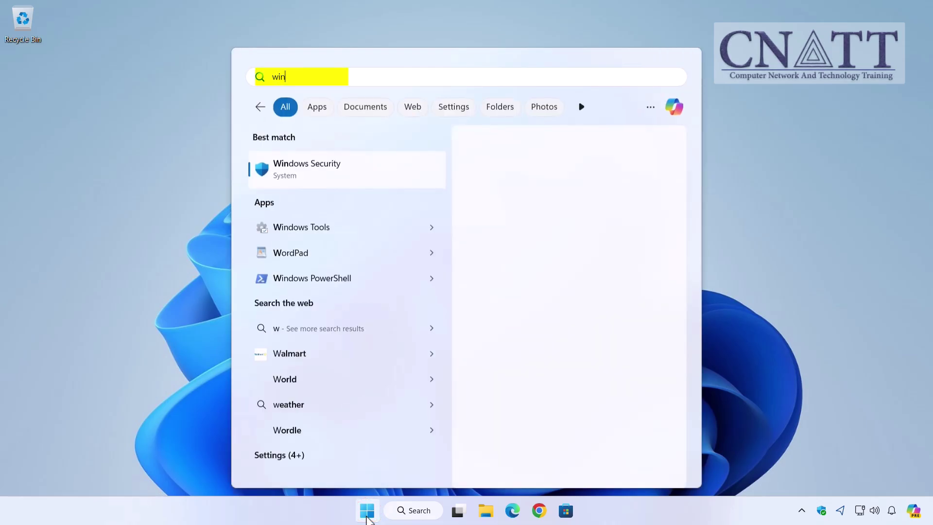
{"action": "type", "text": "dows sec"}
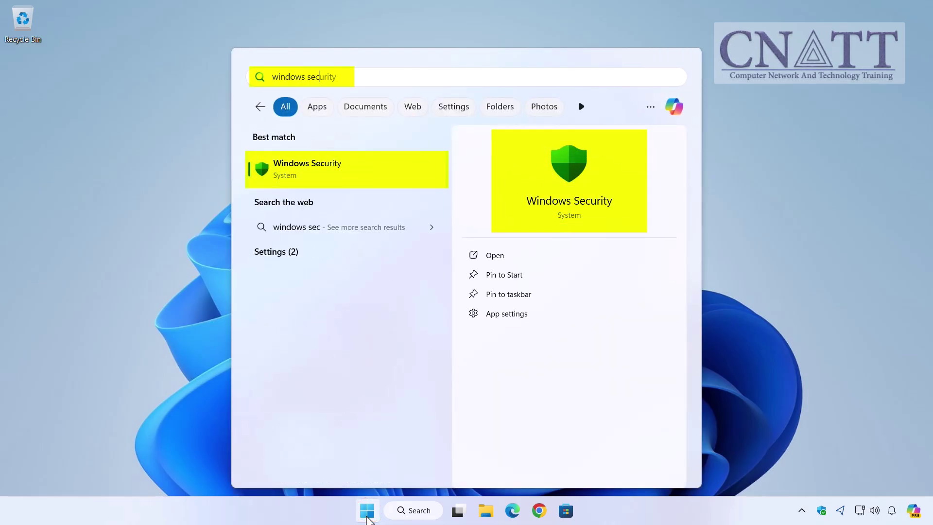
{"action": "type", "text": "urity"}
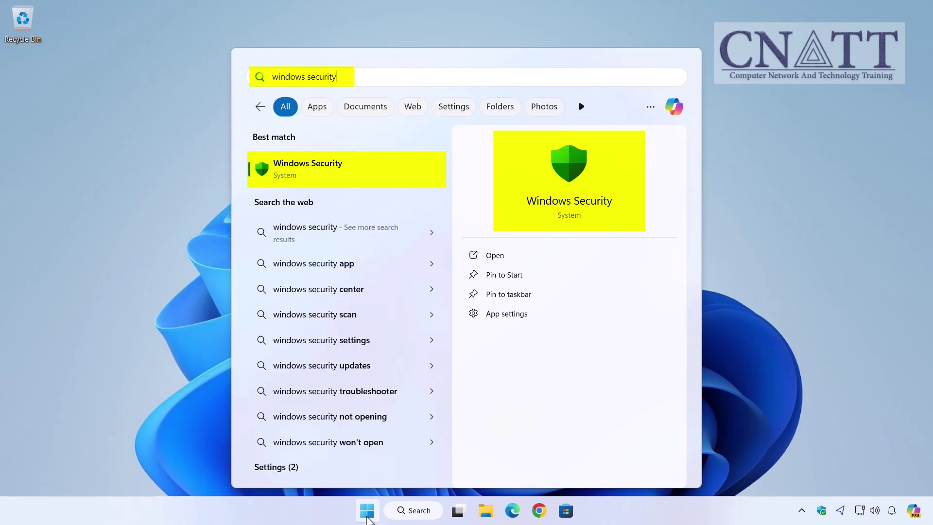
{"action": "left_click", "coordinate": [421, 183]}
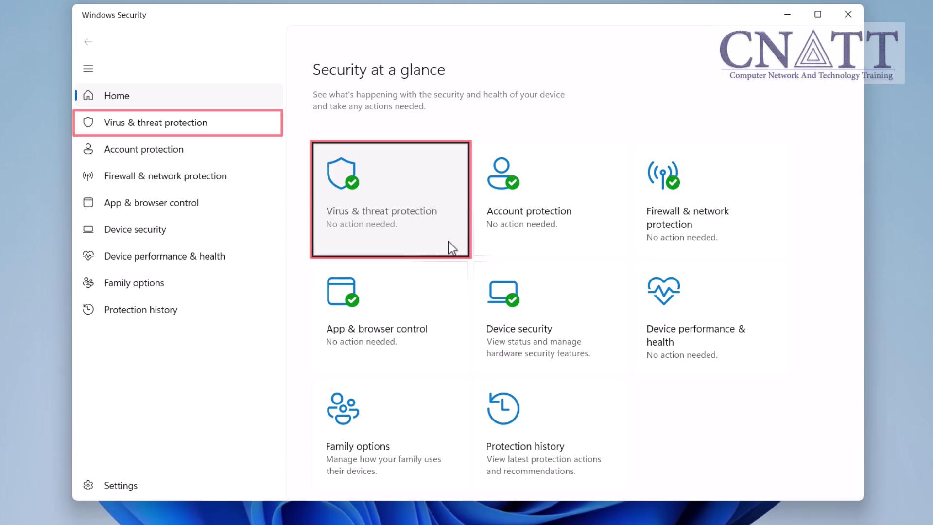
Open the Virus & threat protection page and its Manage settings page
{"action": "left_click", "coordinate": [452, 248]}
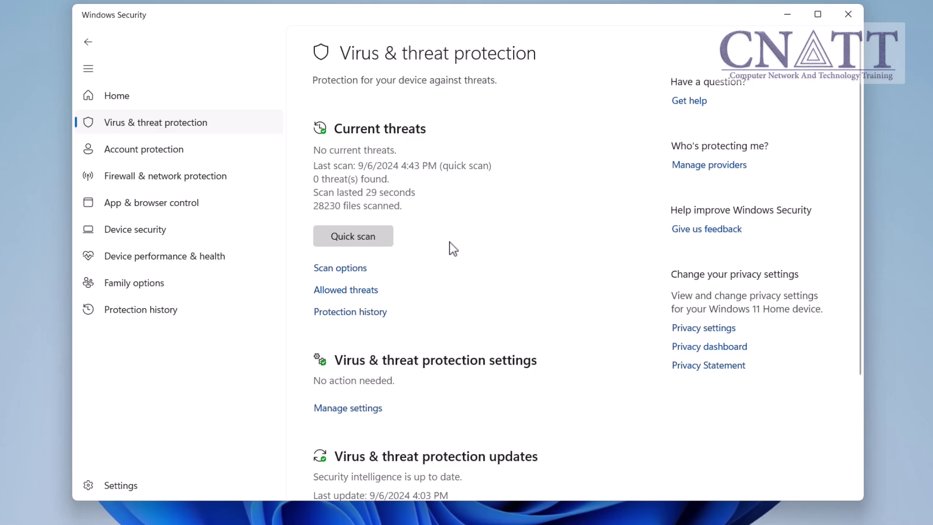
{"action": "scroll", "coordinate": [453, 249], "scroll_direction": "down", "scroll_amount": 3}
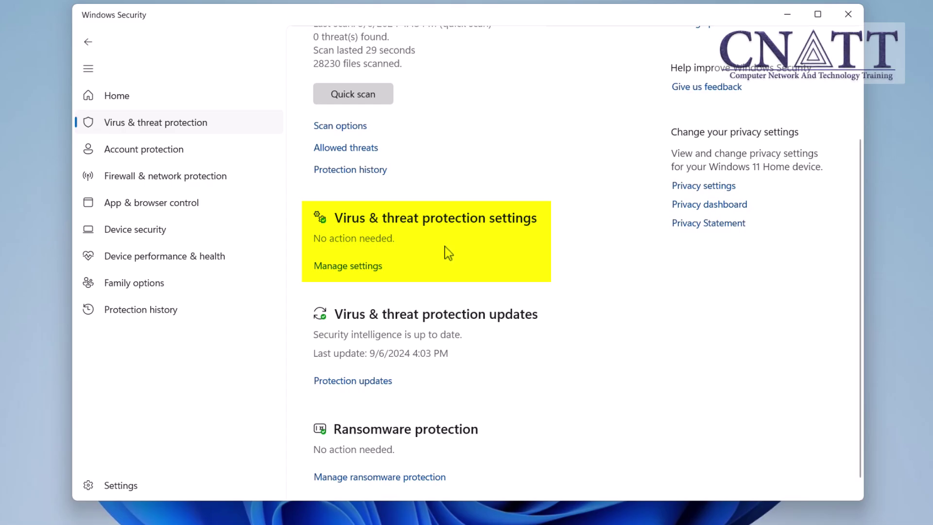
{"action": "scroll", "coordinate": [375, 278], "scroll_direction": "up", "scroll_amount": 1}
{"action": "left_click", "coordinate": [376, 278]}
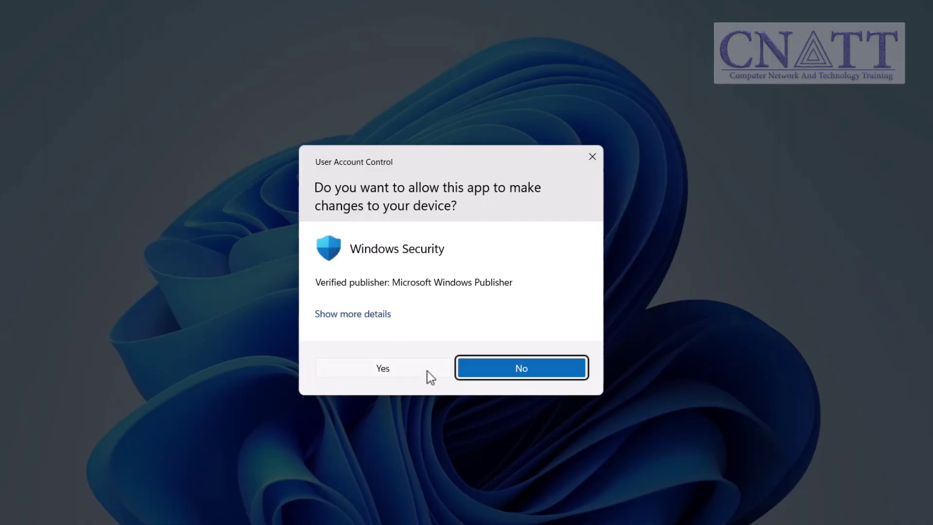
Approve the UAC prompt to turn real-time protection off, then turn cloud-delivered protection off
{"action": "left_click", "coordinate": [429, 376]}
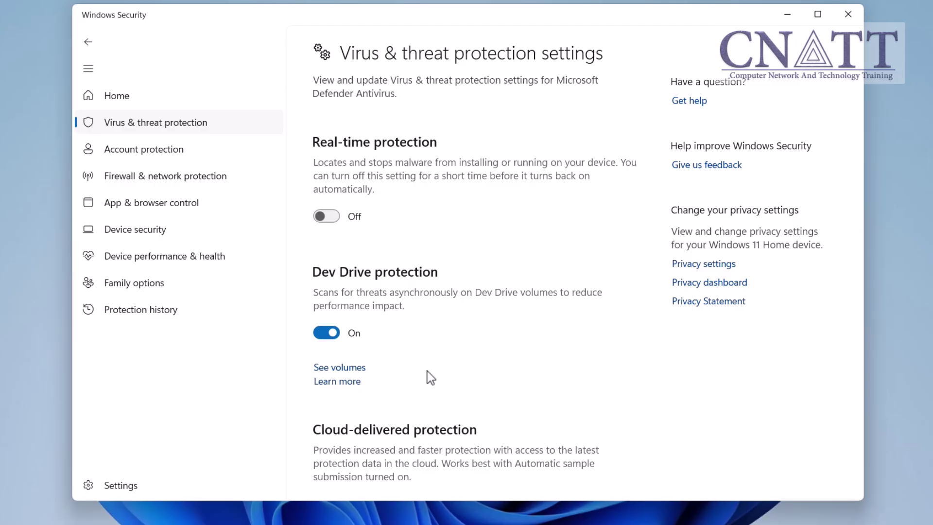
{"action": "scroll", "coordinate": [448, 360], "scroll_direction": "down", "scroll_amount": 5}
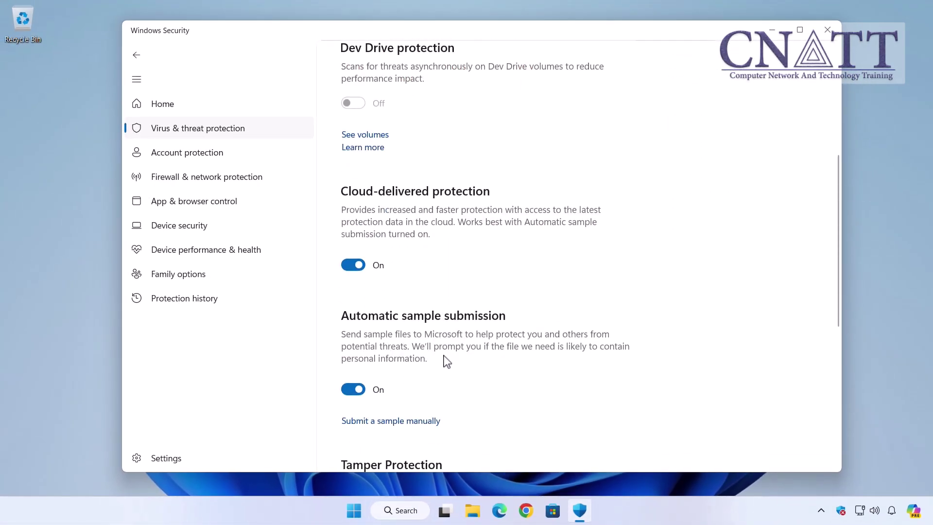
{"action": "left_click", "coordinate": [347, 270]}
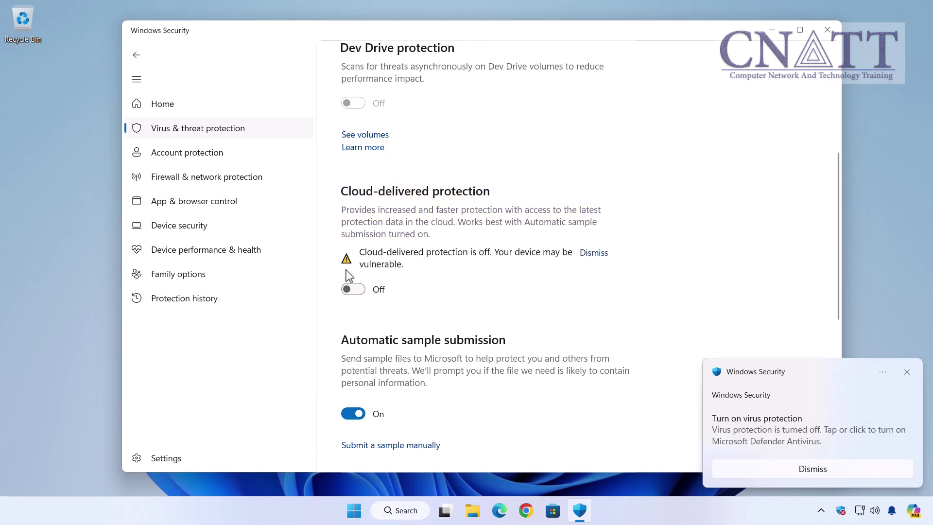
{"action": "scroll", "coordinate": [443, 281], "scroll_direction": "up", "scroll_amount": 4}
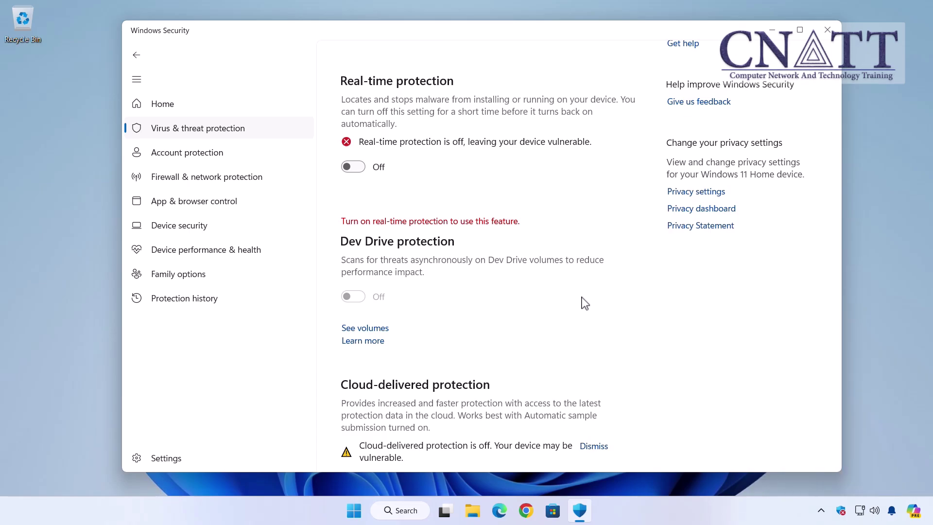
Close Windows Security and open eicar.org in Chrome by searching 'eicar'
{"action": "left_click", "coordinate": [826, 29]}
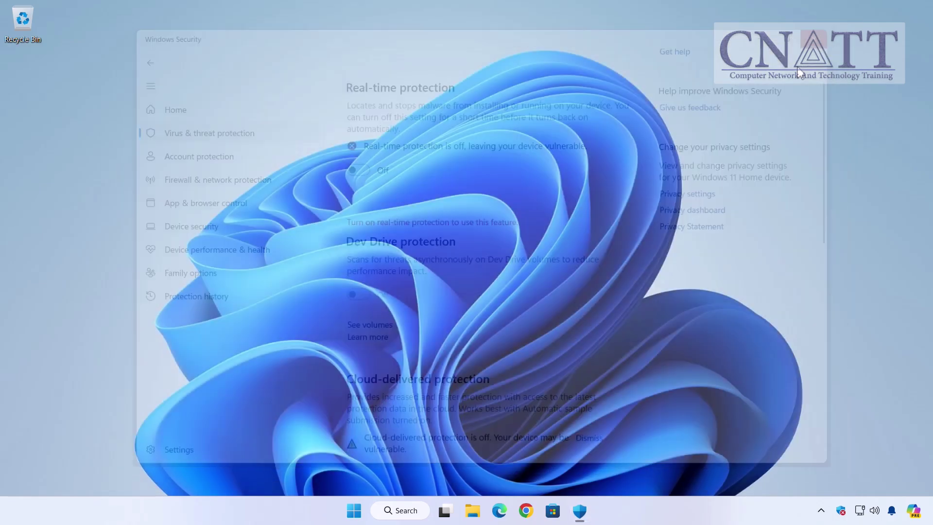
{"action": "left_click", "coordinate": [540, 510]}
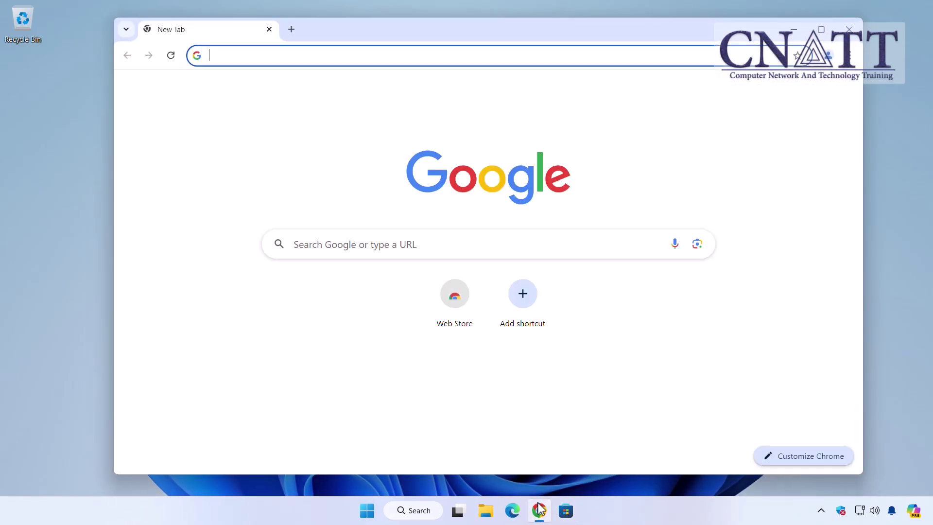
{"action": "type", "text": "eica"}
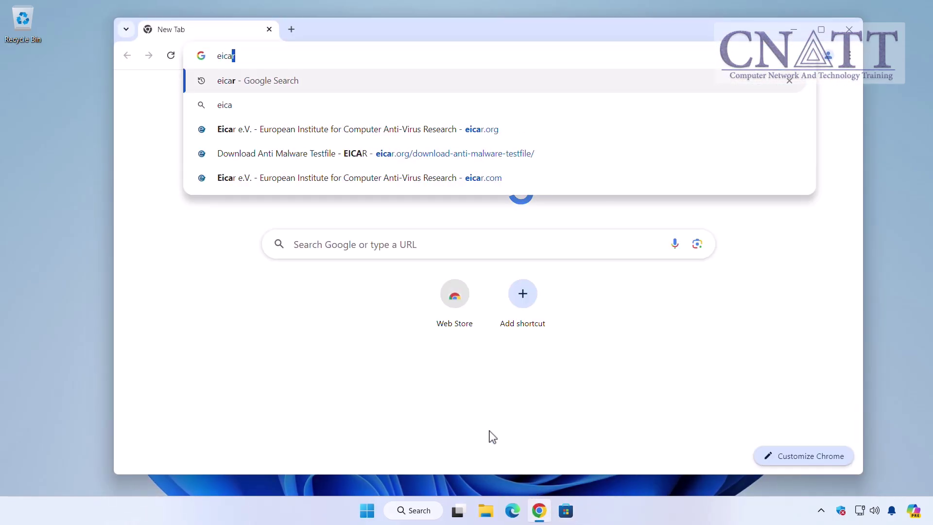
{"action": "type", "text": "r"}
{"action": "key", "text": "Return"}
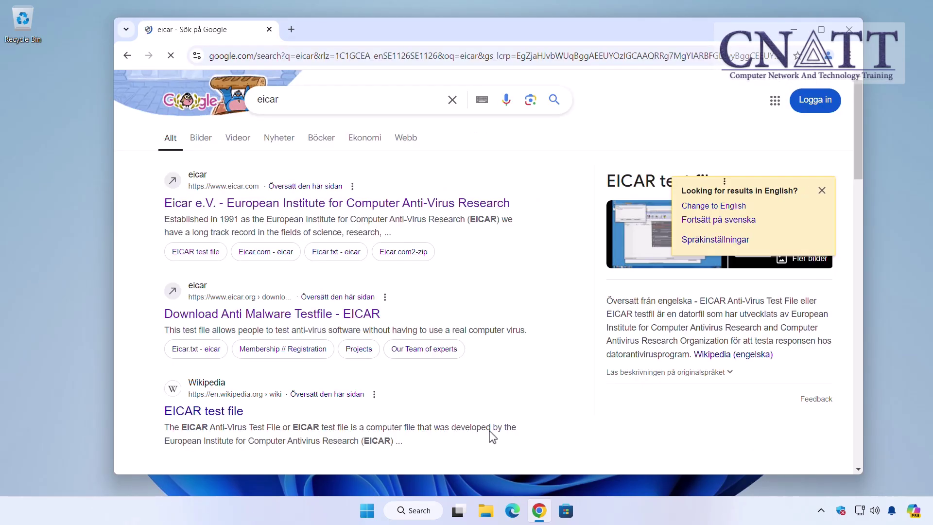
{"action": "left_click", "coordinate": [340, 209]}
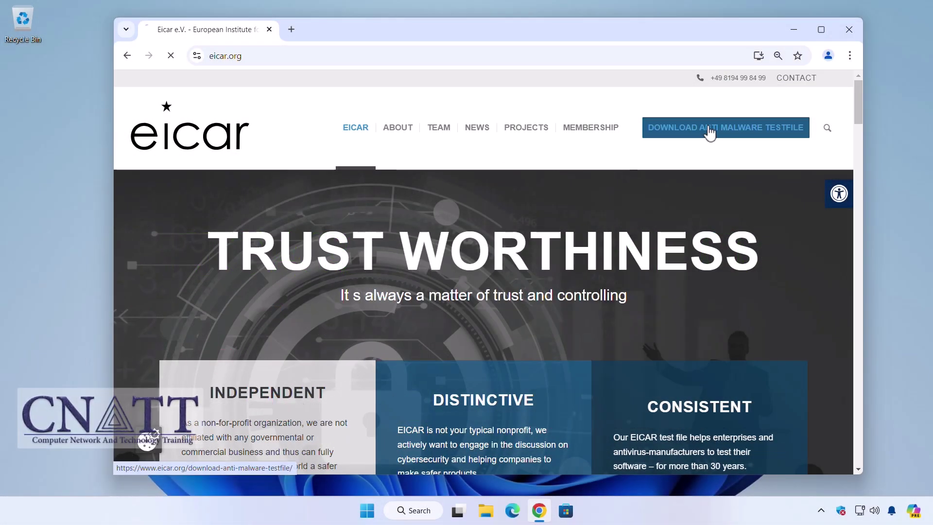
Download the EICAR.COM-ZIP file from eicar's anti-malware test file page
{"action": "left_click", "coordinate": [708, 127]}
{"action": "scroll", "coordinate": [700, 195], "scroll_direction": "down", "scroll_amount": 2}
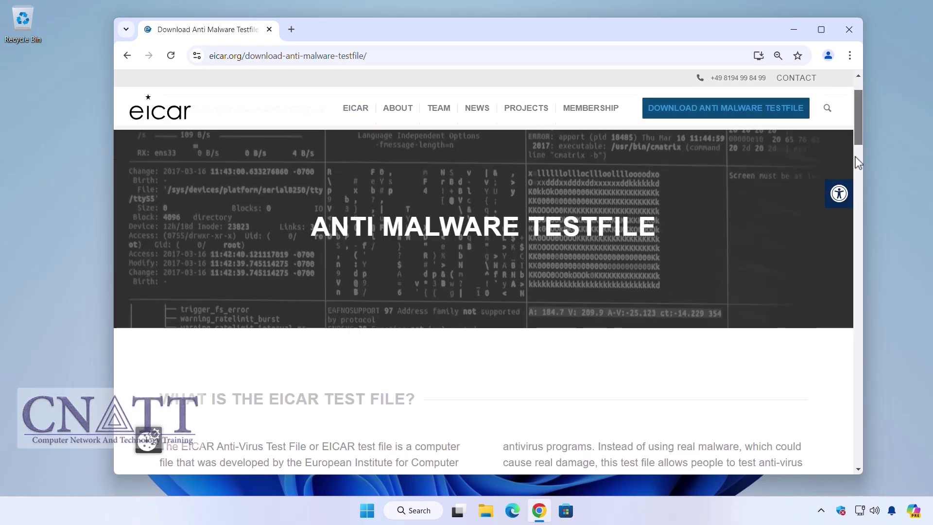
{"action": "scroll", "coordinate": [680, 313], "scroll_direction": "down", "scroll_amount": 8}
{"action": "left_click", "coordinate": [591, 279]}
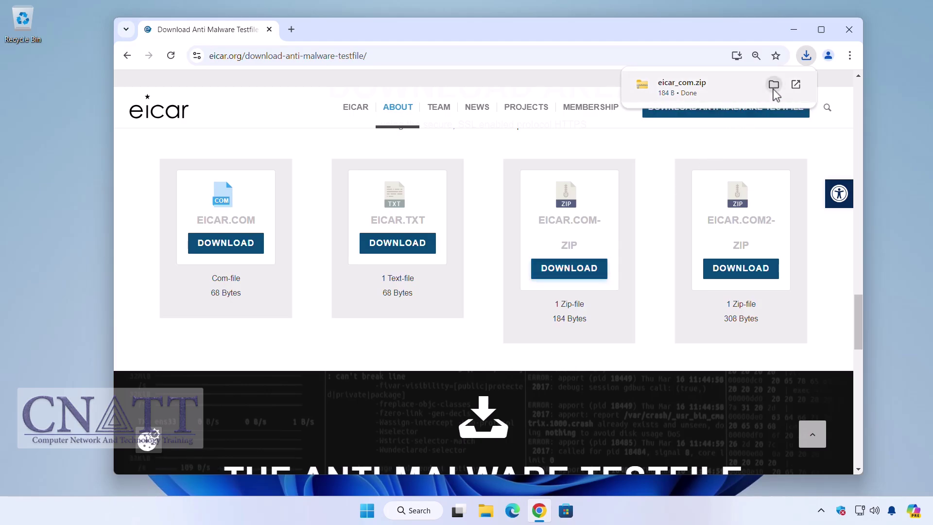
Show eicar_com.zip in Downloads, confirm it holds the eicar program, and go back
{"action": "left_click", "coordinate": [773, 86]}
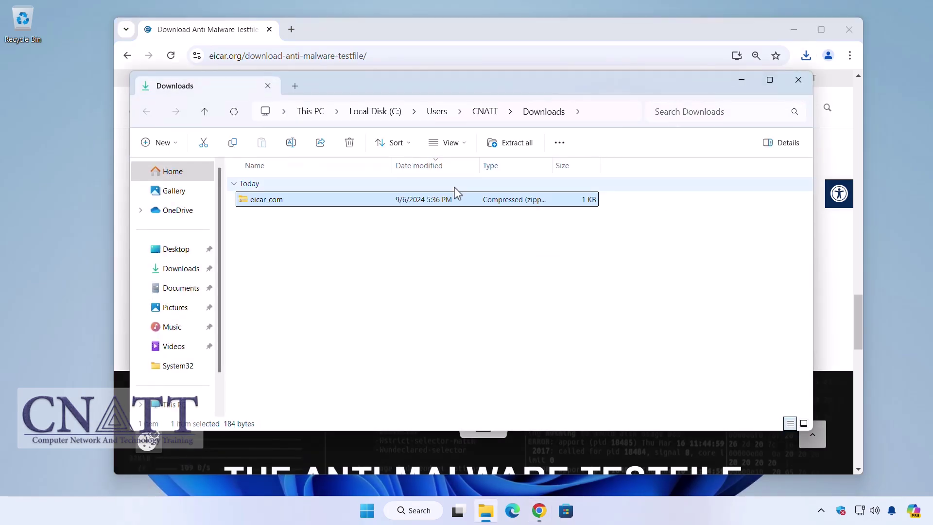
{"action": "double_click", "coordinate": [304, 200]}
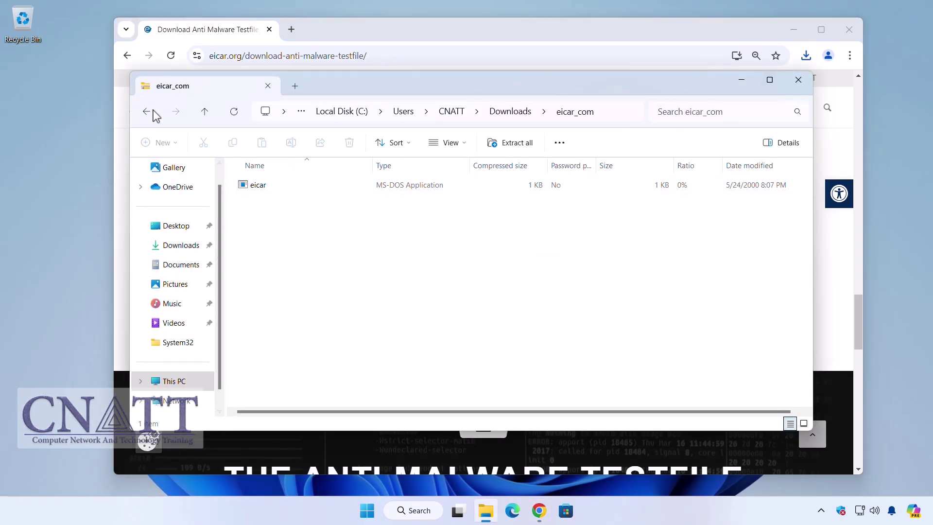
{"action": "left_click", "coordinate": [153, 113]}
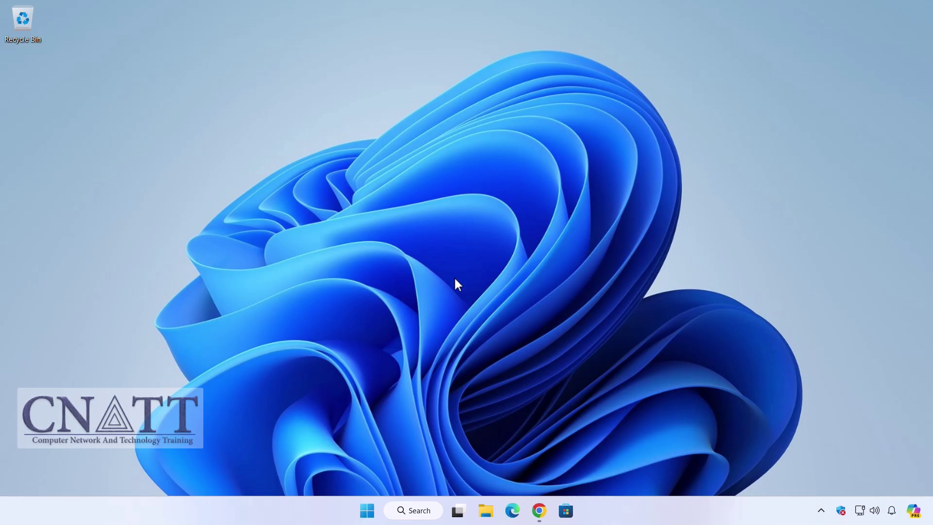
Reopen Windows Security via a 'secu' search and open Virus & threat protection settings
{"action": "left_click", "coordinate": [367, 509]}
{"action": "type", "text": "se"}
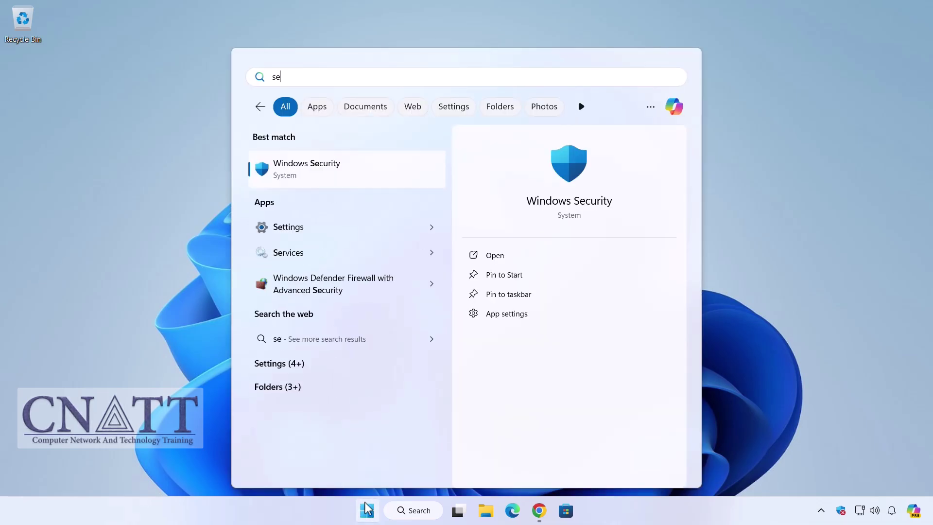
{"action": "type", "text": "cu"}
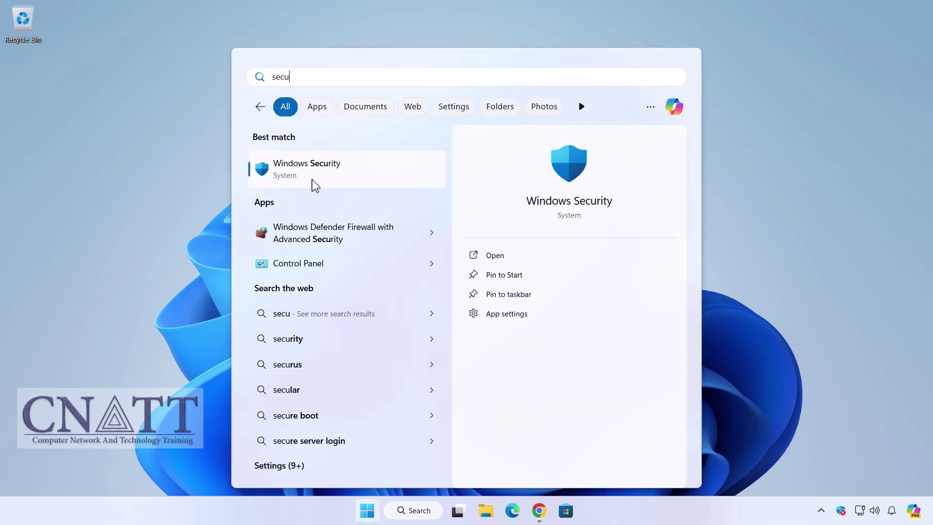
{"action": "left_click", "coordinate": [312, 181]}
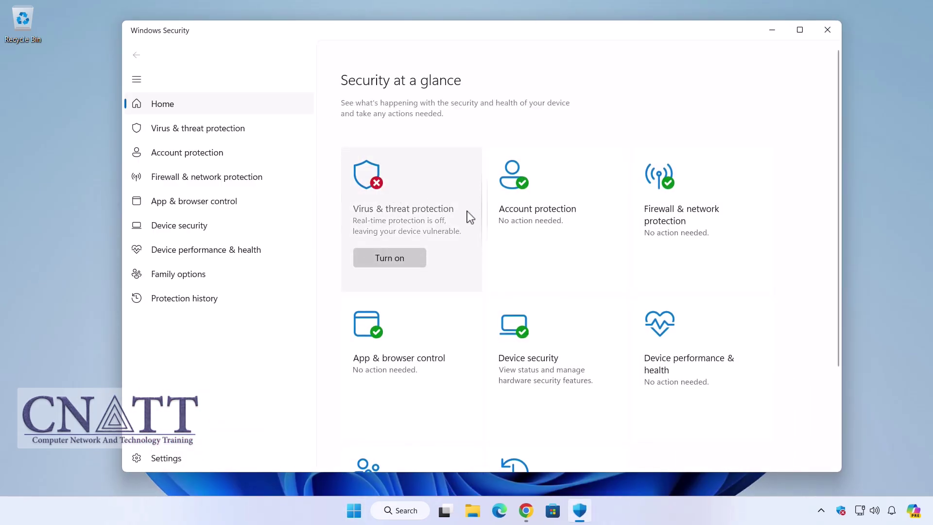
{"action": "left_click", "coordinate": [470, 217]}
{"action": "scroll", "coordinate": [467, 217], "scroll_direction": "down", "scroll_amount": 2}
{"action": "scroll", "coordinate": [426, 273], "scroll_direction": "down", "scroll_amount": 2}
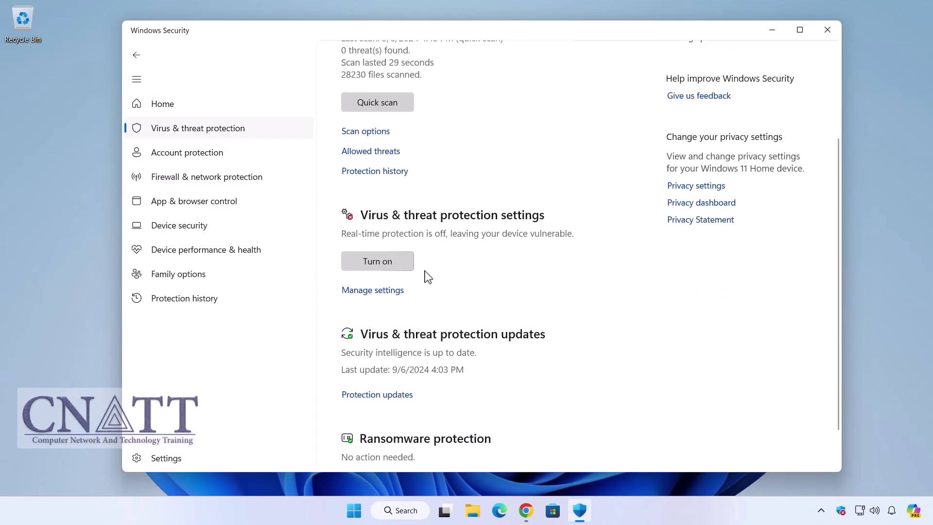
{"action": "left_click", "coordinate": [396, 292]}
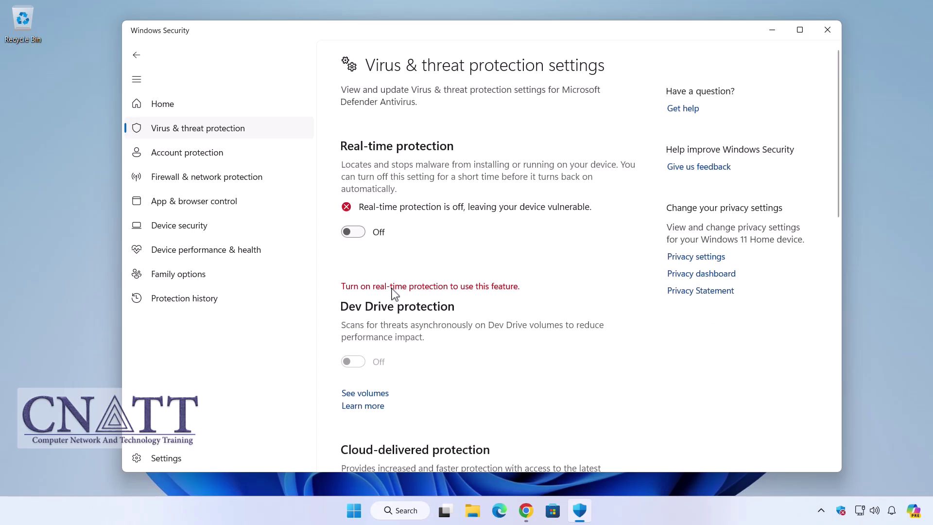
Turn real-time protection back on with UAC approval, then turn cloud-delivered protection on
{"action": "left_click", "coordinate": [348, 232]}
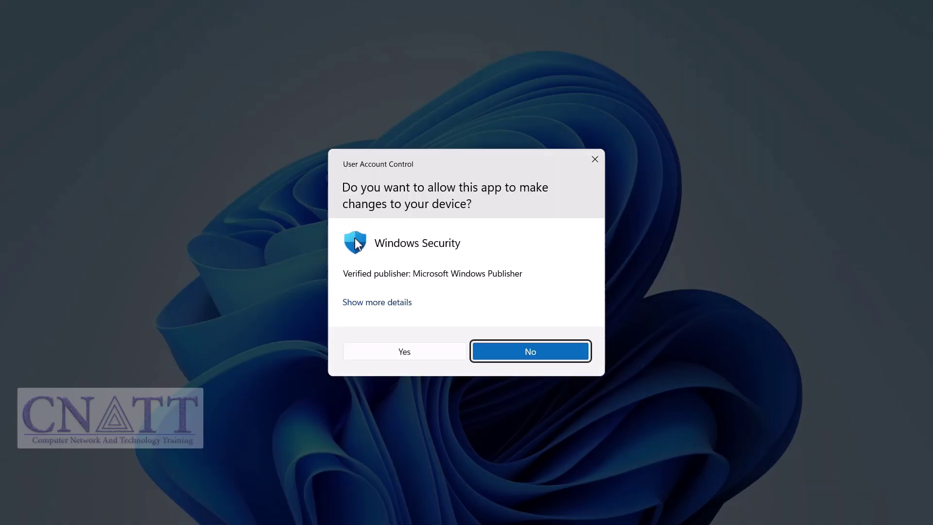
{"action": "left_click", "coordinate": [414, 346]}
{"action": "scroll", "coordinate": [421, 340], "scroll_direction": "down", "scroll_amount": 3}
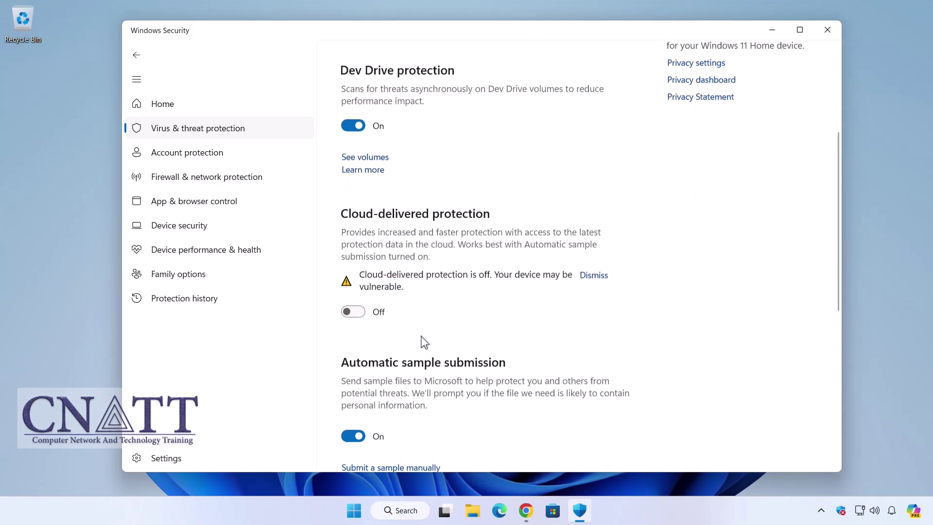
{"action": "left_click", "coordinate": [360, 313]}
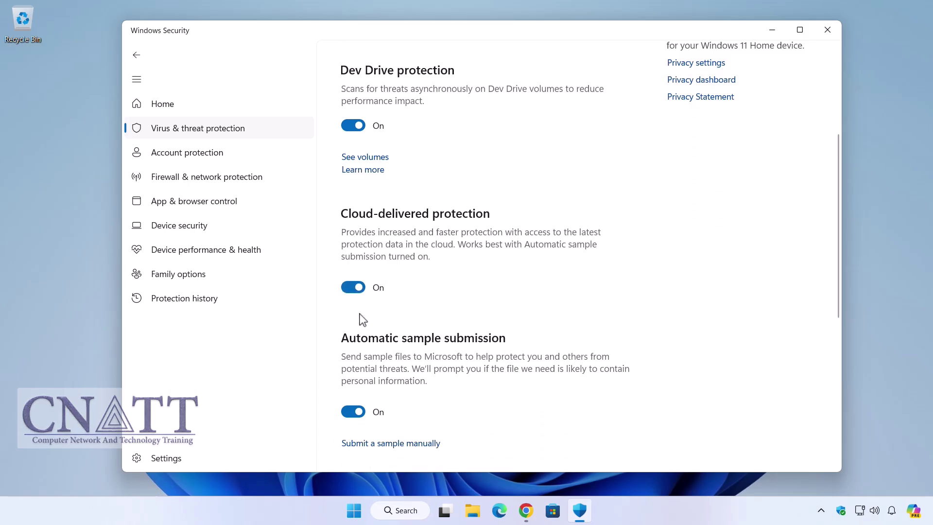
Return to the Security at a glance home page to confirm no actions are needed
{"action": "scroll", "coordinate": [512, 306], "scroll_direction": "up", "scroll_amount": 3}
{"action": "scroll", "coordinate": [484, 280], "scroll_direction": "down", "scroll_amount": 2}
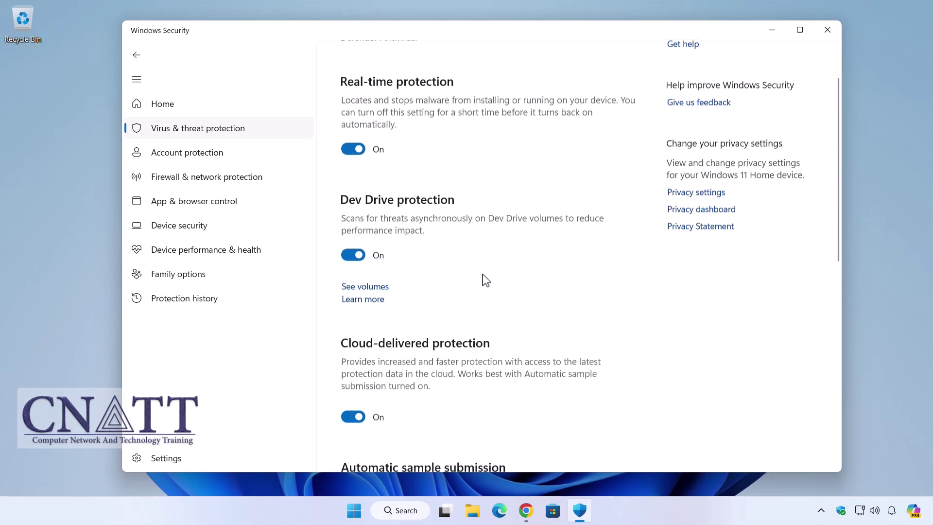
{"action": "scroll", "coordinate": [204, 108], "scroll_direction": "up", "scroll_amount": 1}
{"action": "left_click", "coordinate": [204, 105]}
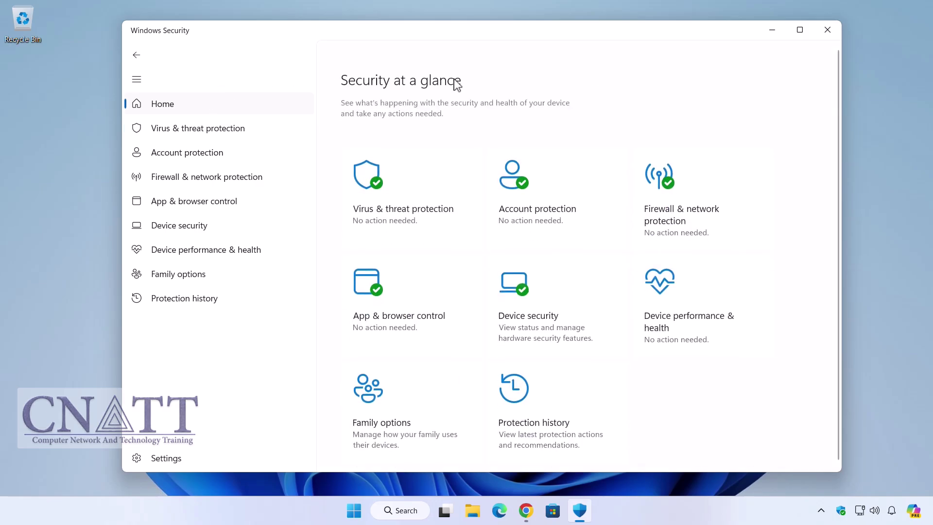
Close Windows Security and re-download EICAR.COM-ZIP from the eicar page in Chrome
{"action": "left_click", "coordinate": [828, 30]}
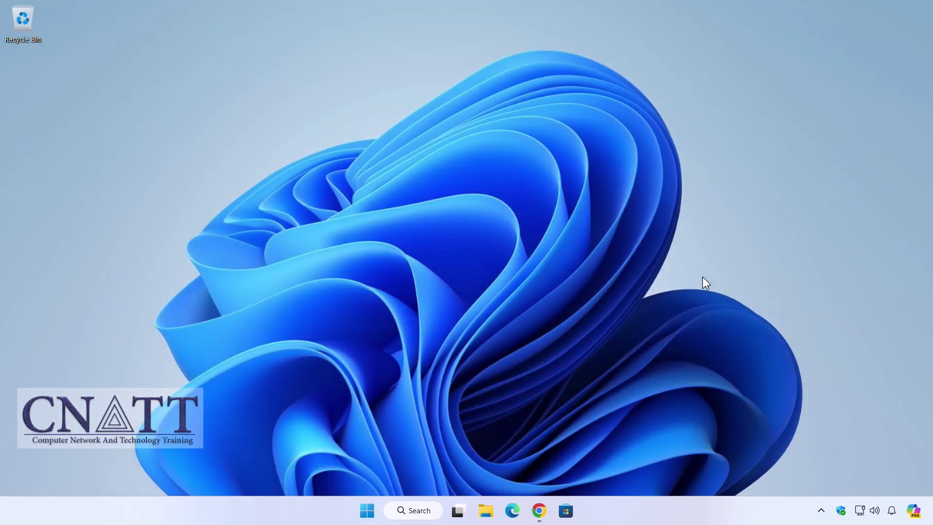
{"action": "left_click", "coordinate": [539, 512]}
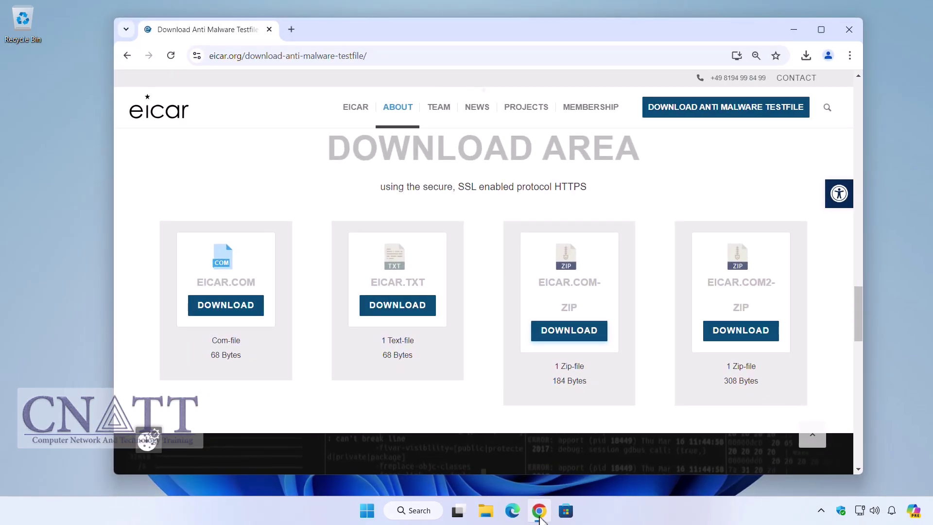
{"action": "left_click", "coordinate": [570, 331]}
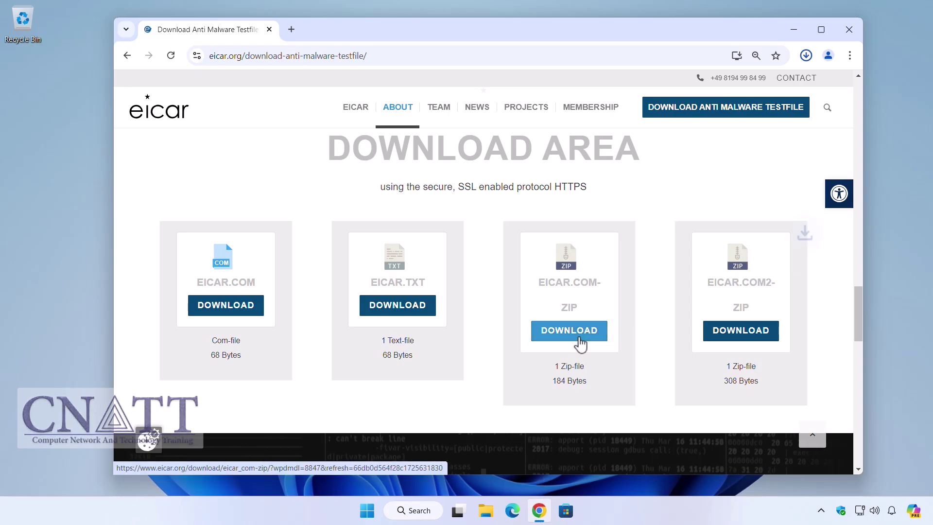